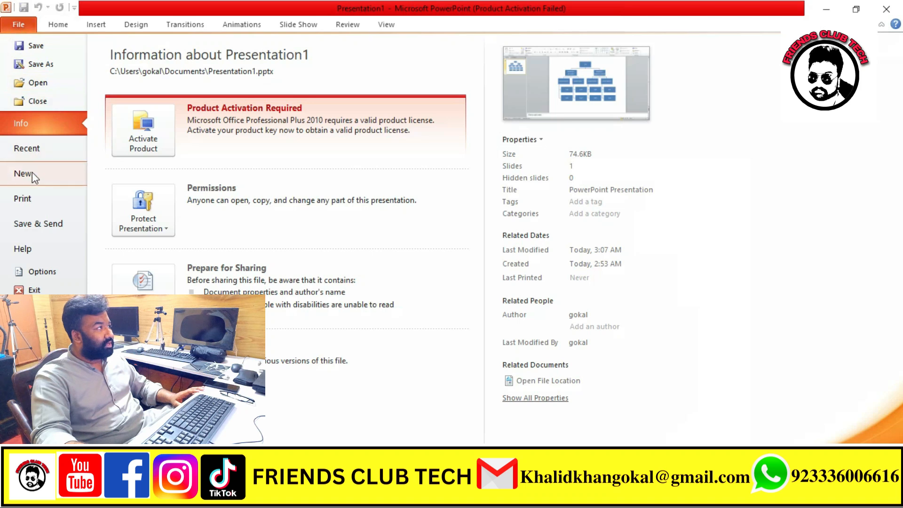
Create a new blank presentation and remove the title and subtitle placeholders from its first slide
{"action": "left_click", "coordinate": [30, 173]}
{"action": "left_click", "coordinate": [671, 257]}
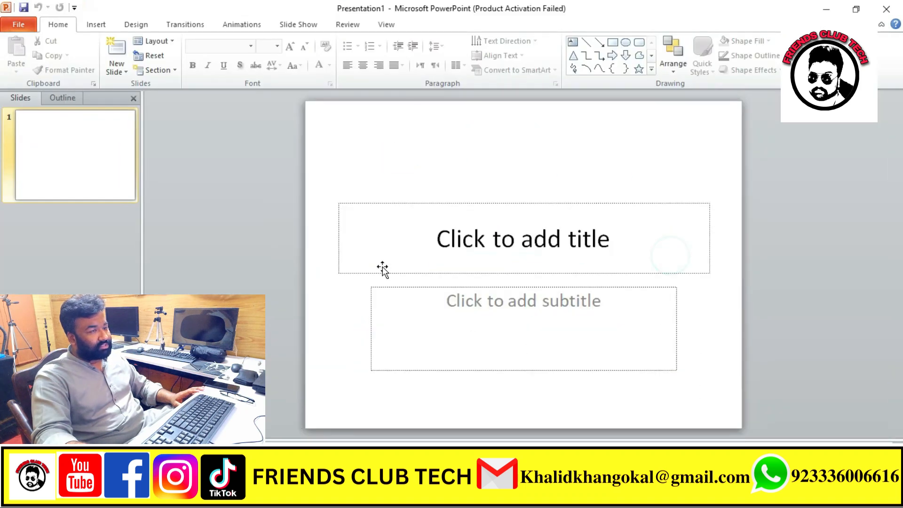
{"action": "left_click", "coordinate": [454, 207]}
{"action": "left_click", "coordinate": [456, 203]}
{"action": "key", "text": "Delete"}
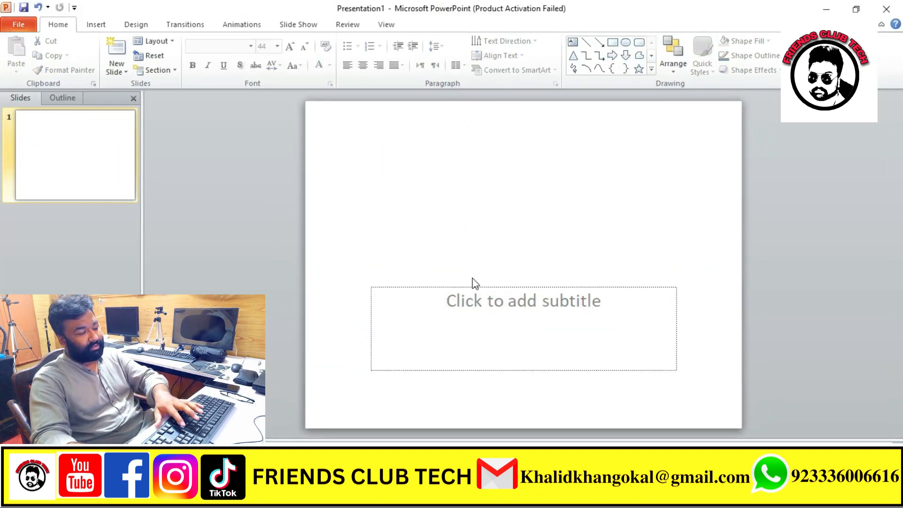
{"action": "left_click", "coordinate": [471, 286]}
{"action": "key", "text": "Delete"}
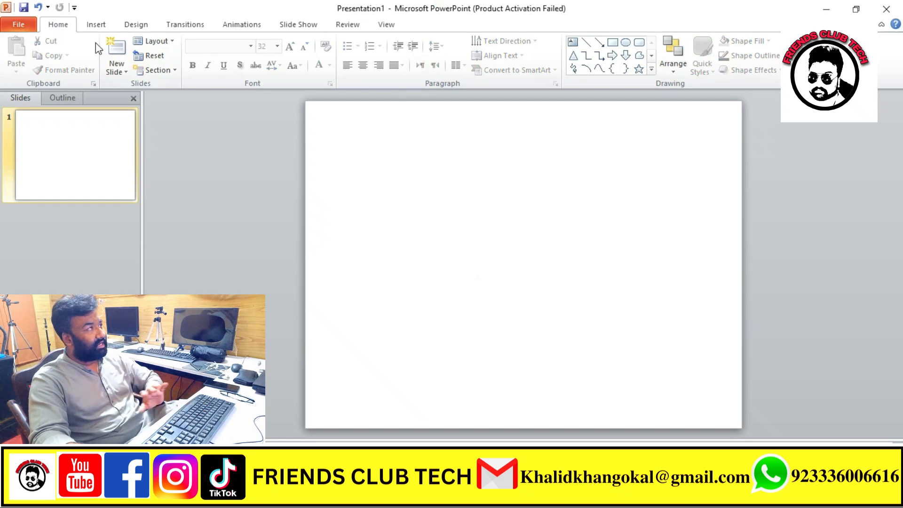
Browse the SmartArt layouts, previewing Square Accent List, Picture Accent List and Continuous Picture List
{"action": "left_click", "coordinate": [94, 27]}
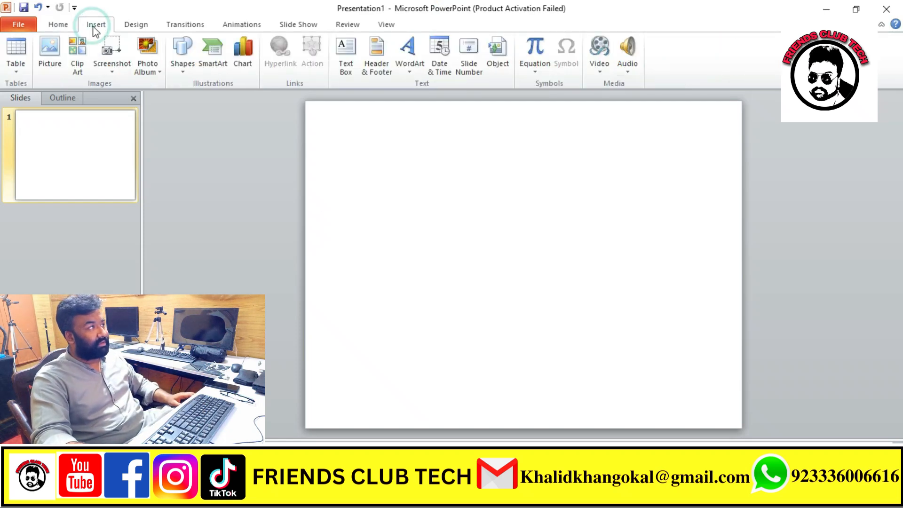
{"action": "left_click", "coordinate": [221, 60]}
{"action": "scroll", "coordinate": [393, 265], "scroll_direction": "down", "scroll_amount": 15}
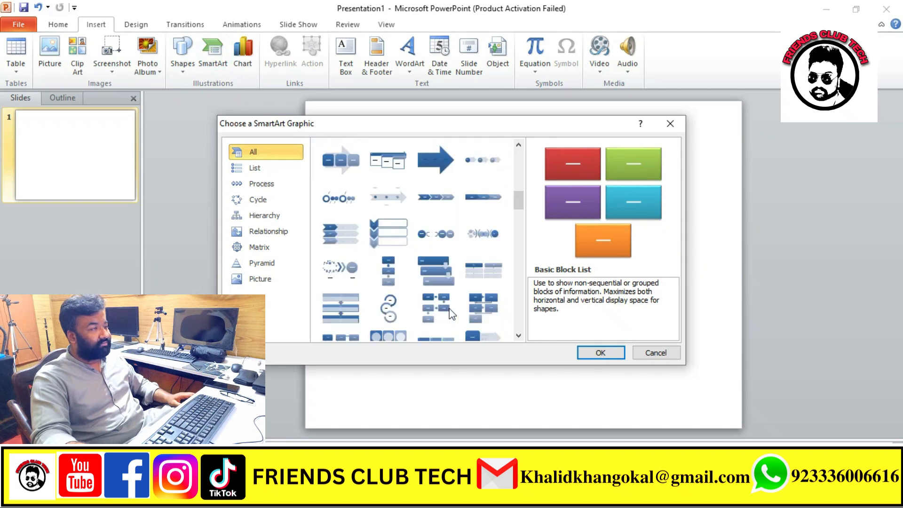
{"action": "scroll", "coordinate": [427, 287], "scroll_direction": "up", "scroll_amount": 12}
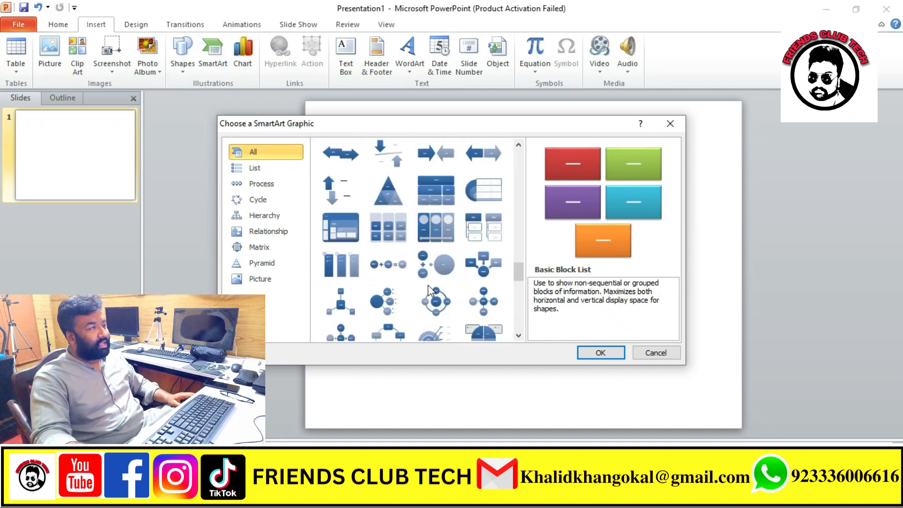
{"action": "scroll", "coordinate": [425, 286], "scroll_direction": "up", "scroll_amount": 5}
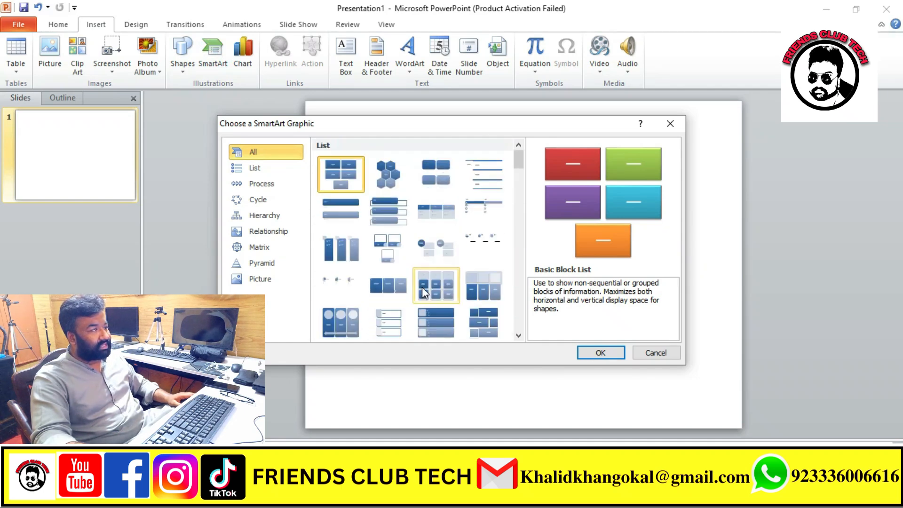
{"action": "left_click", "coordinate": [492, 216]}
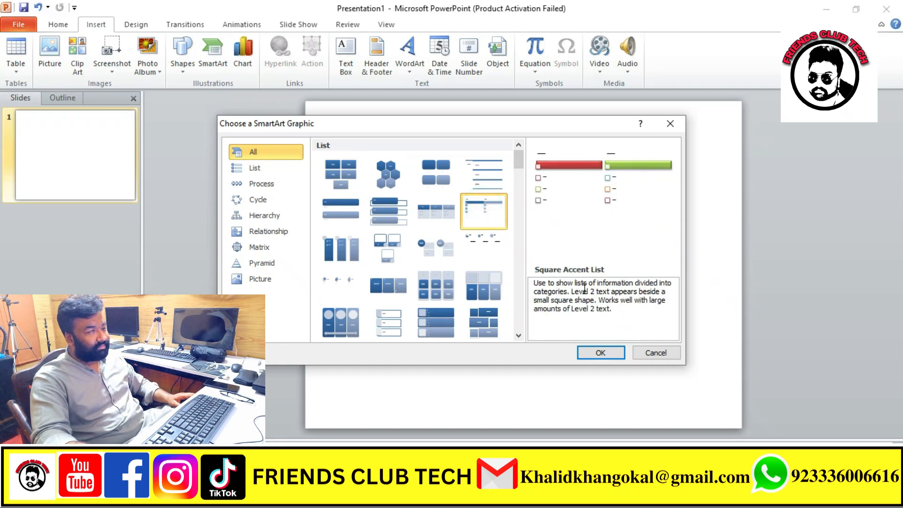
{"action": "left_click", "coordinate": [341, 248]}
{"action": "scroll", "coordinate": [472, 292], "scroll_direction": "down", "scroll_amount": 5}
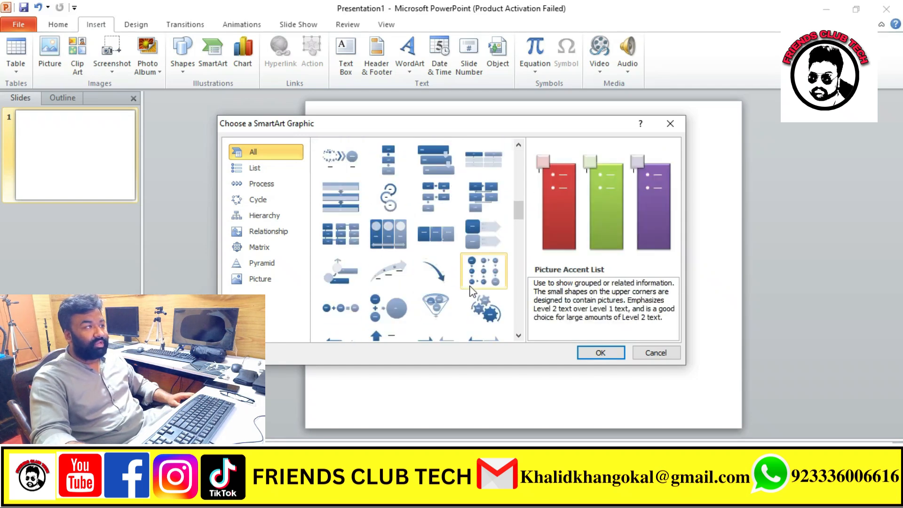
{"action": "left_click", "coordinate": [382, 232]}
{"action": "scroll", "coordinate": [383, 234], "scroll_direction": "up", "scroll_amount": 5}
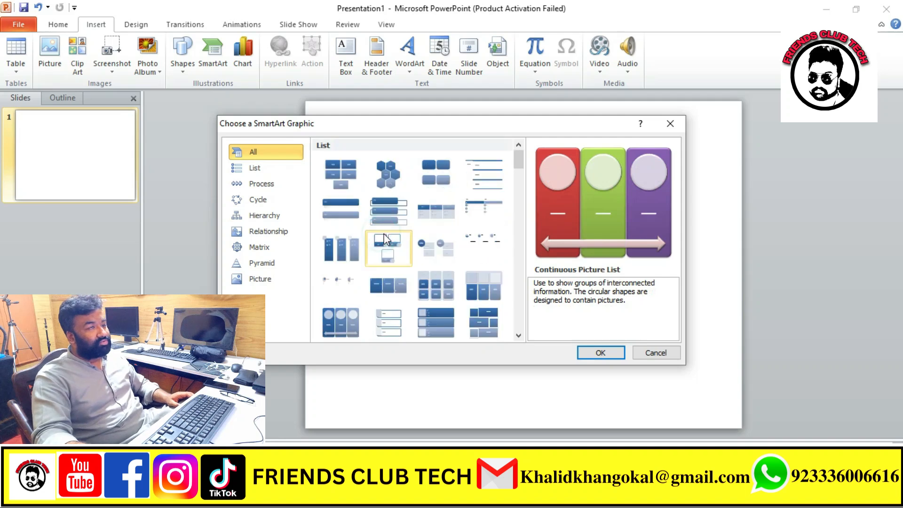
Insert a Basic Block List SmartArt graphic on the slide and show its text pane
{"action": "left_click", "coordinate": [340, 172]}
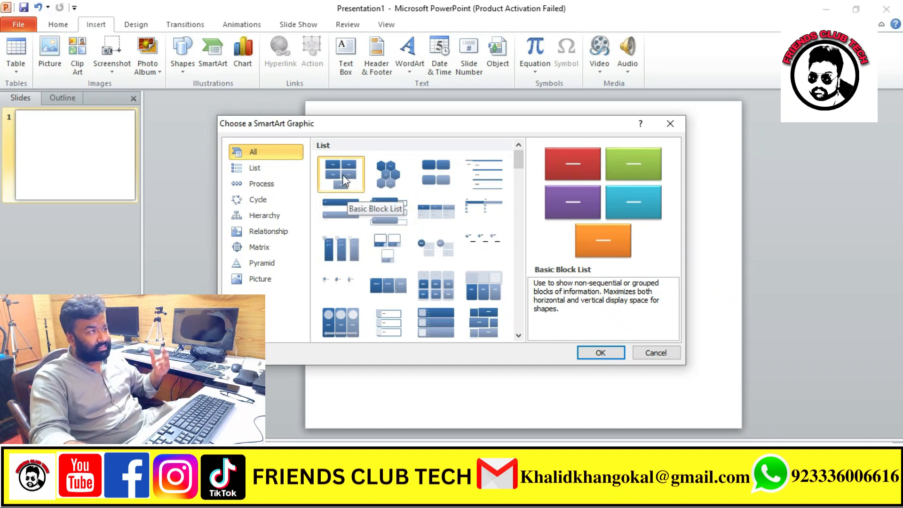
{"action": "left_click", "coordinate": [611, 352]}
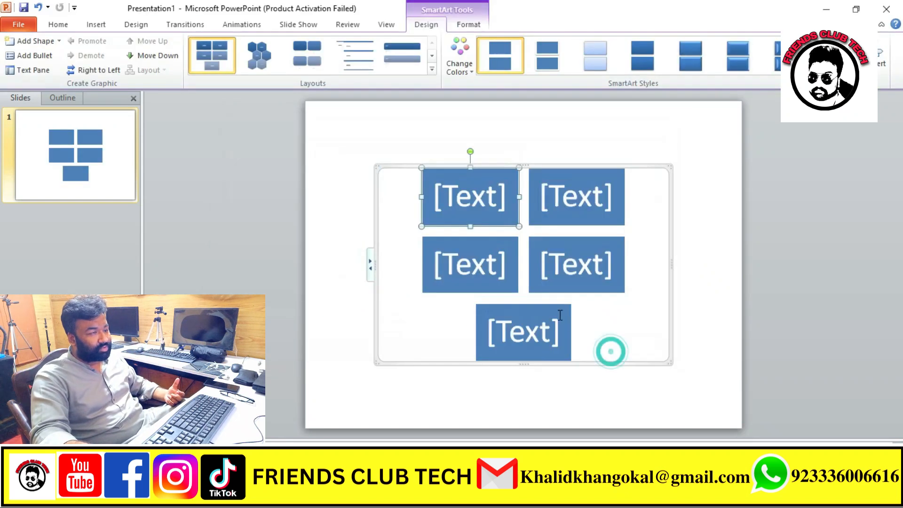
{"action": "left_click", "coordinate": [470, 195]}
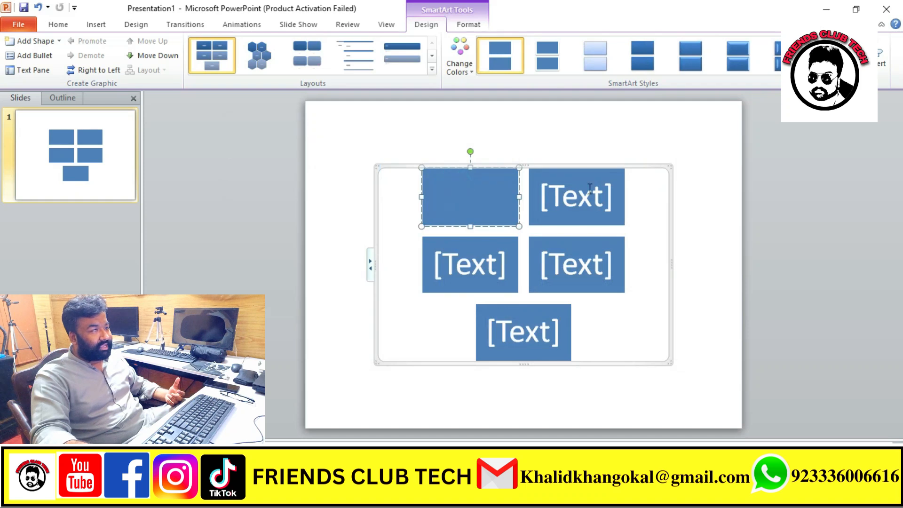
{"action": "key", "text": "Tab"}
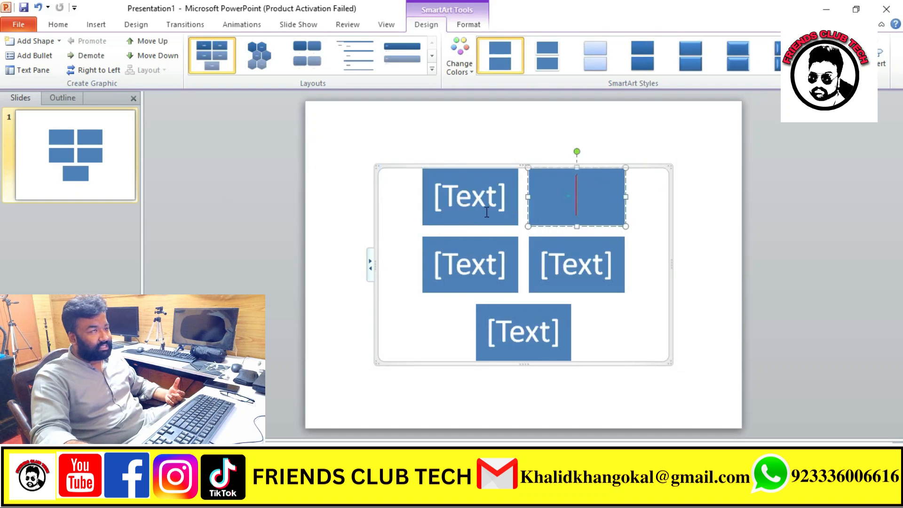
{"action": "left_click", "coordinate": [370, 264]}
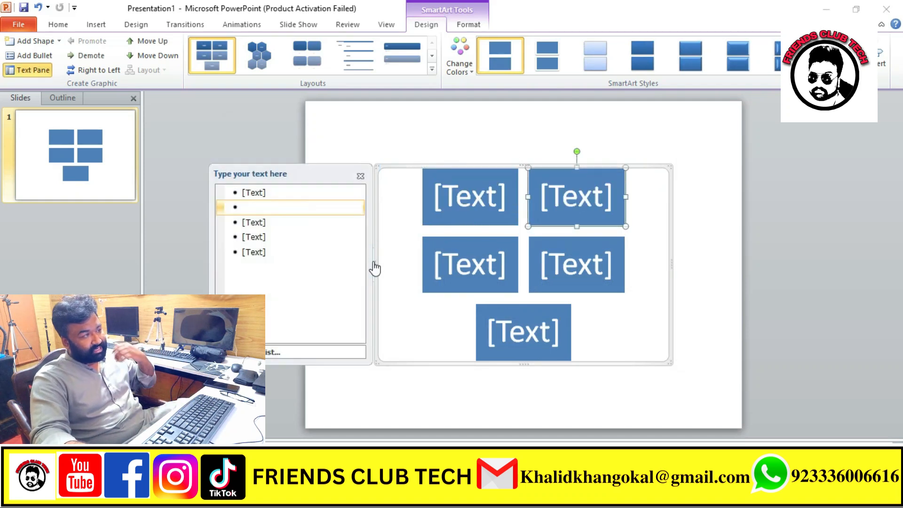
{"action": "left_click", "coordinate": [360, 176]}
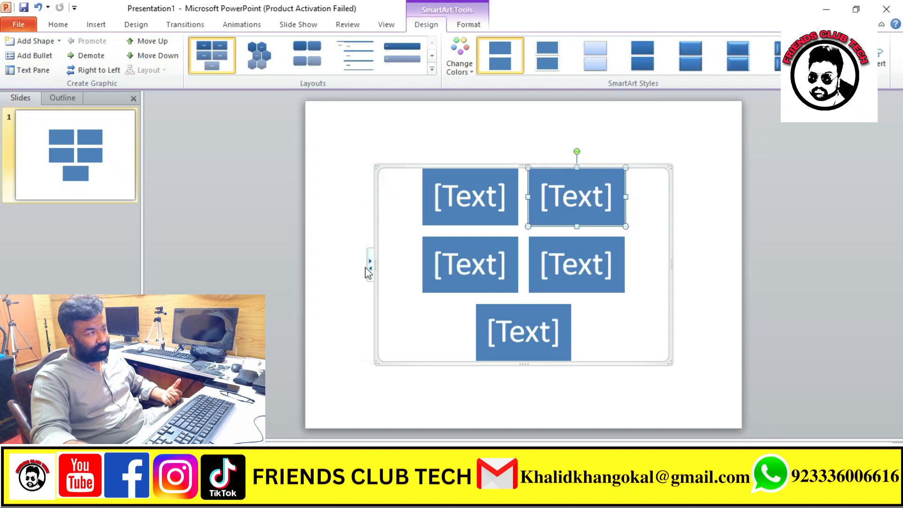
{"action": "left_click", "coordinate": [369, 264]}
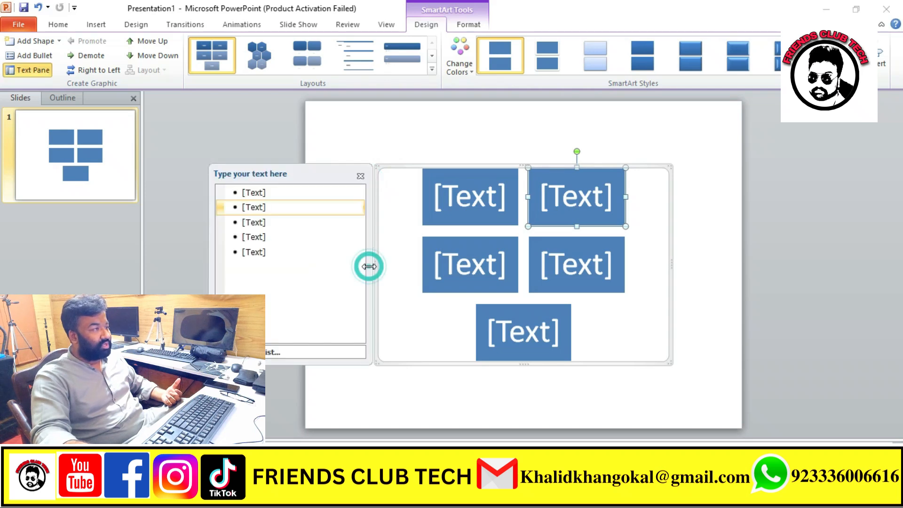
Enter four names as the first four entries of the block list, add a blank entry after them, and hide the text pane
{"action": "left_click", "coordinate": [263, 195]}
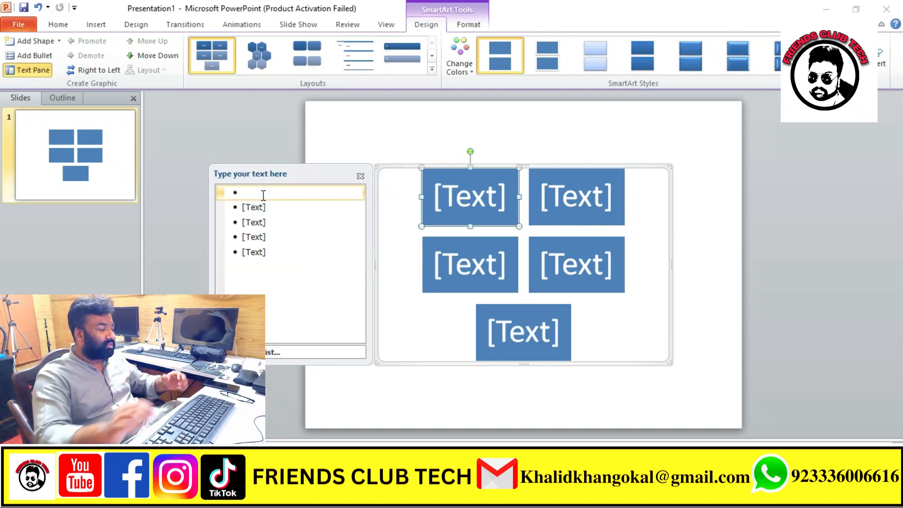
{"action": "type", "text": "khalid"}
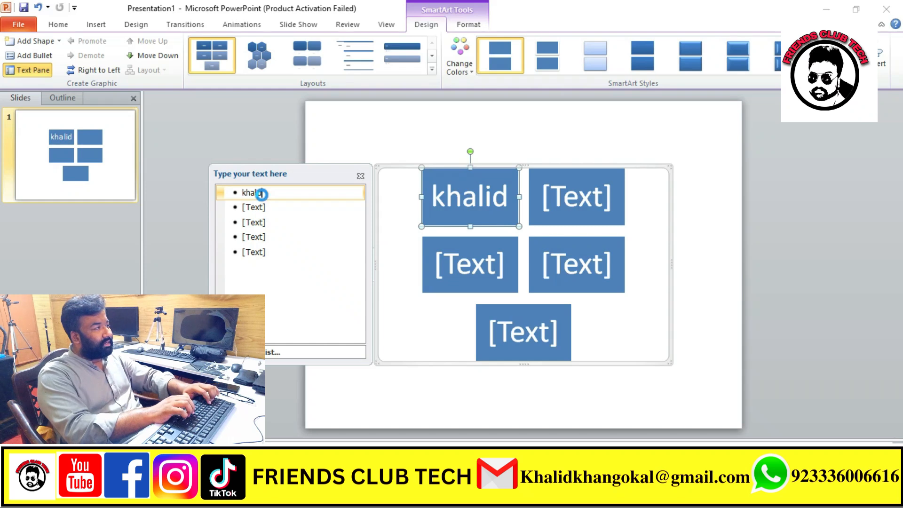
{"action": "key", "text": "Return"}
{"action": "key", "text": "Return"}
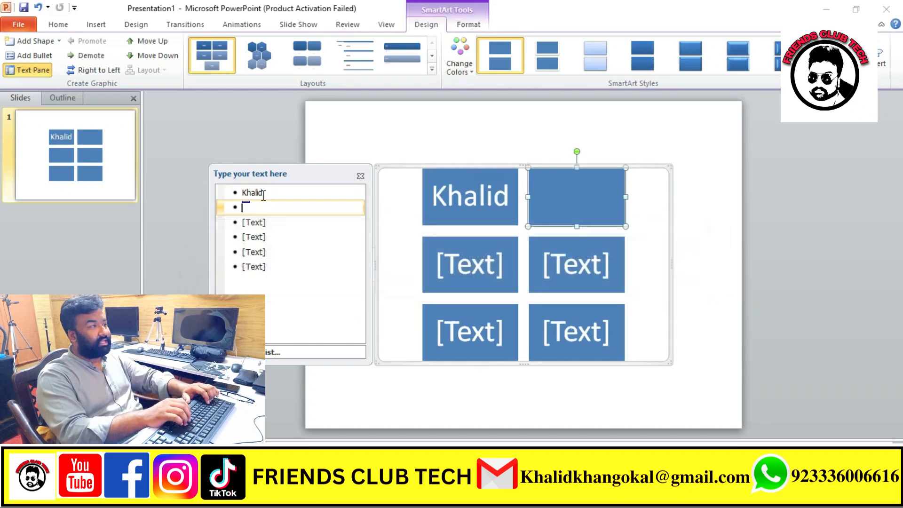
{"action": "type", "text": "khan"}
{"action": "key", "text": "Return"}
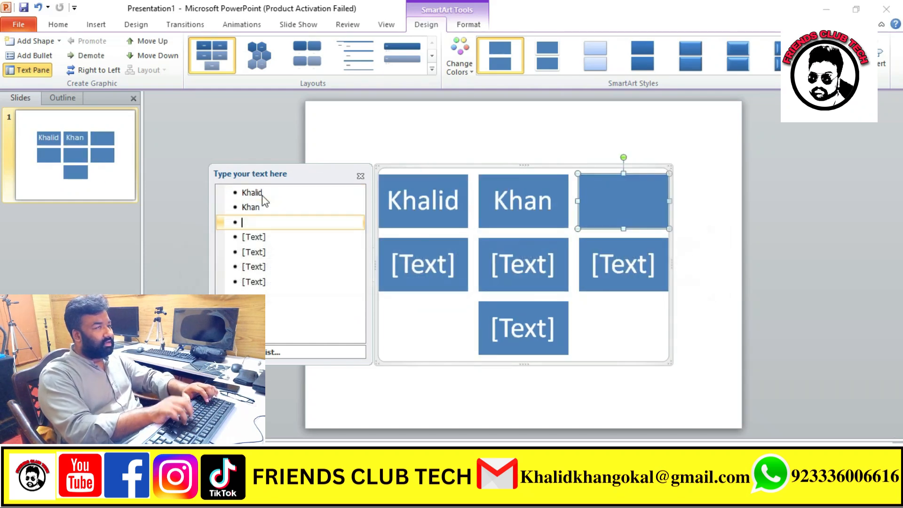
{"action": "type", "text": "naem"}
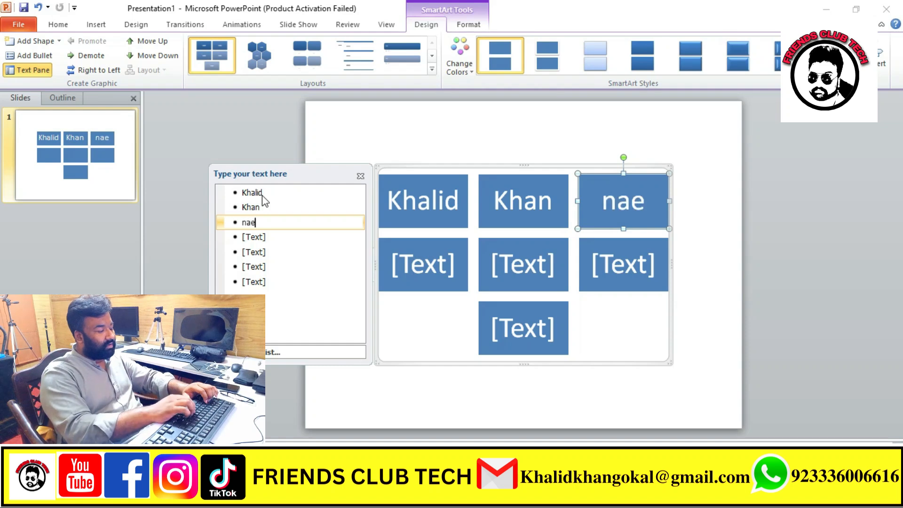
{"action": "key", "text": "Return"}
{"action": "type", "text": "gokal"}
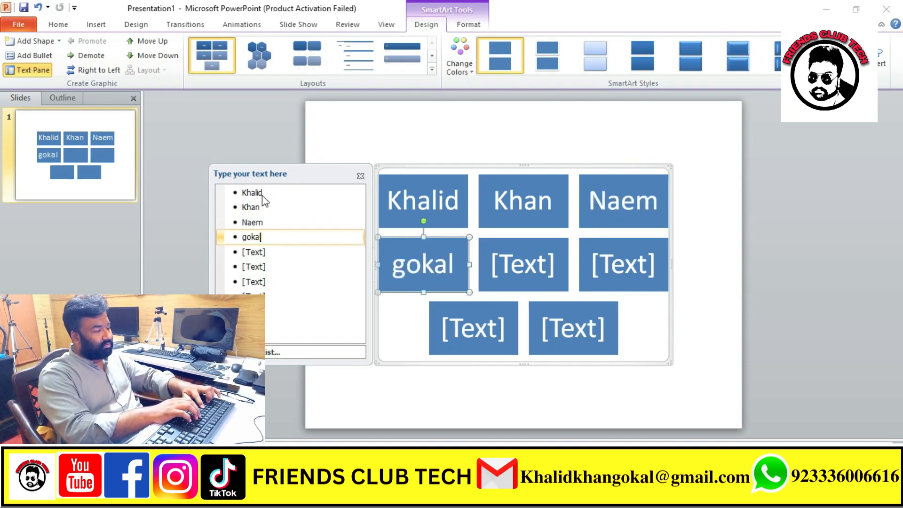
{"action": "key", "text": "Return"}
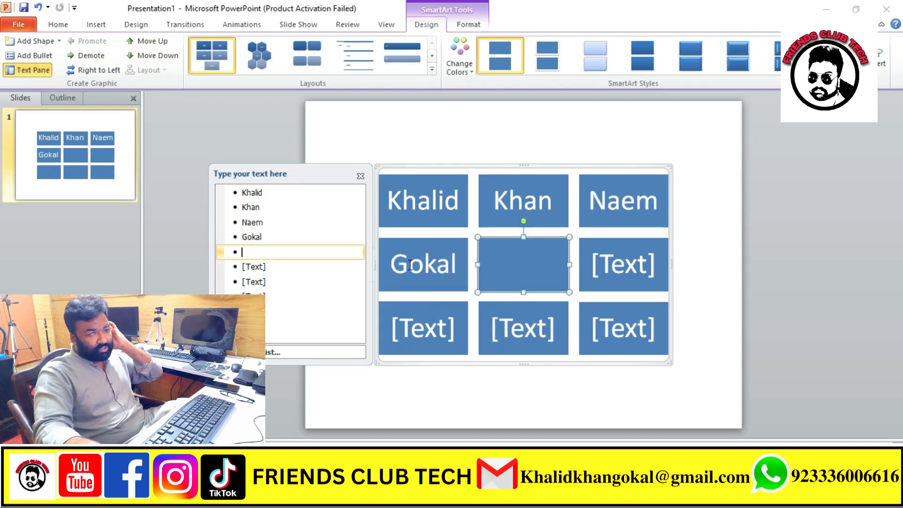
{"action": "left_click", "coordinate": [361, 176]}
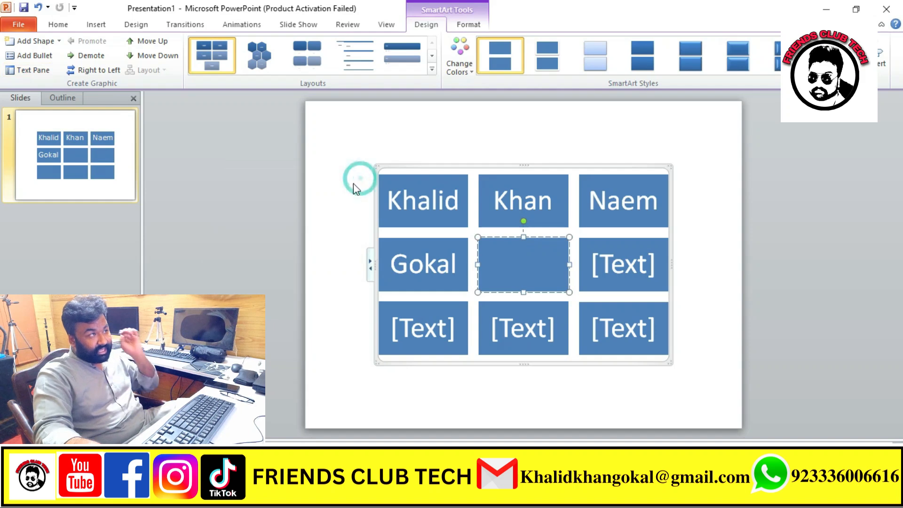
In the SmartArt text pane, demote the second entry one level and the third entry two levels beneath the first, then hide the pane
{"action": "left_click", "coordinate": [395, 165]}
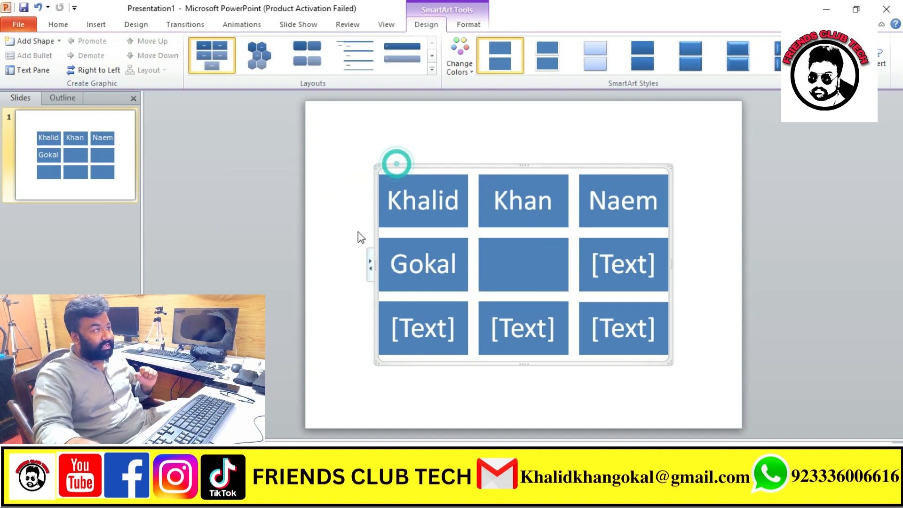
{"action": "left_click", "coordinate": [369, 264]}
{"action": "left_click", "coordinate": [246, 207]}
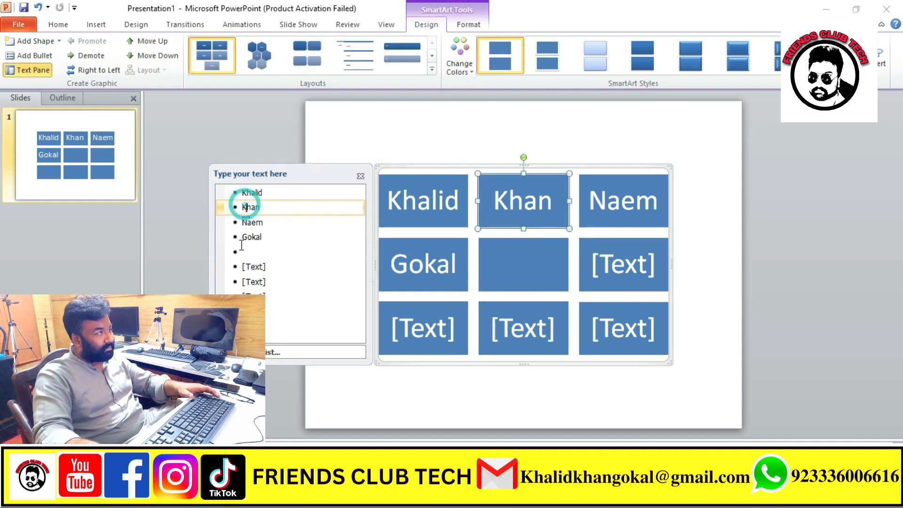
{"action": "key", "text": "Tab"}
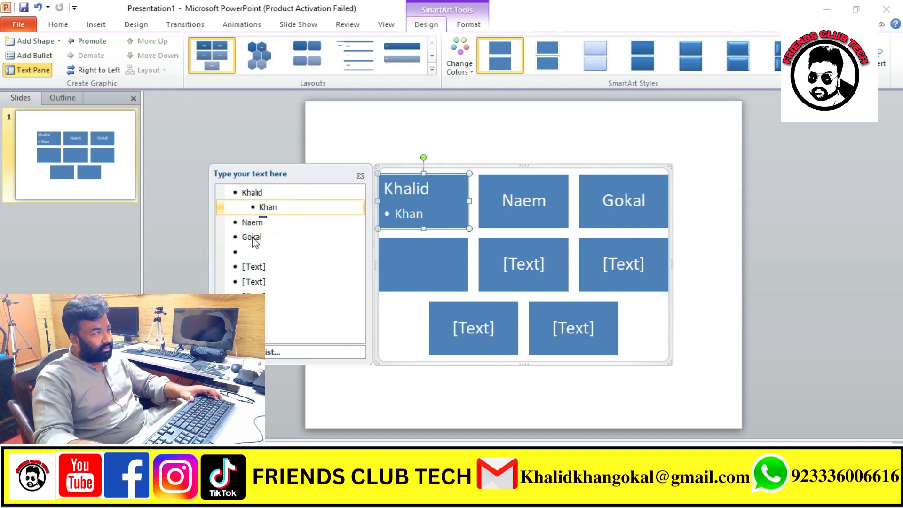
{"action": "left_click", "coordinate": [250, 223]}
{"action": "key", "text": "Tab"}
{"action": "key", "text": "Tab"}
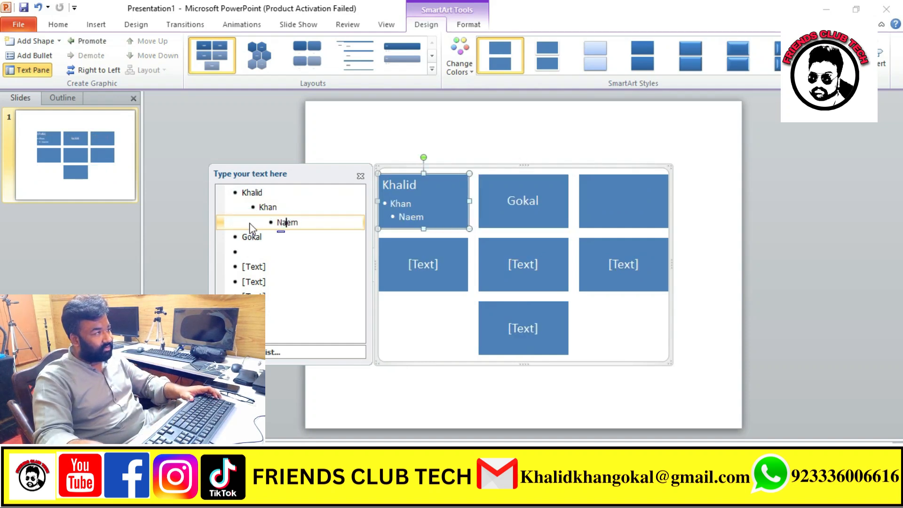
{"action": "left_click", "coordinate": [397, 134]}
{"action": "left_click", "coordinate": [410, 195]}
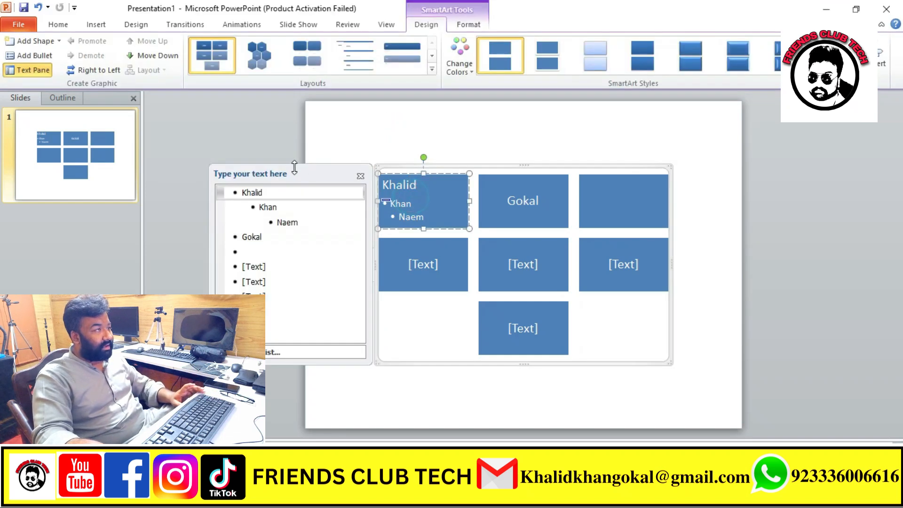
{"action": "left_click", "coordinate": [360, 177]}
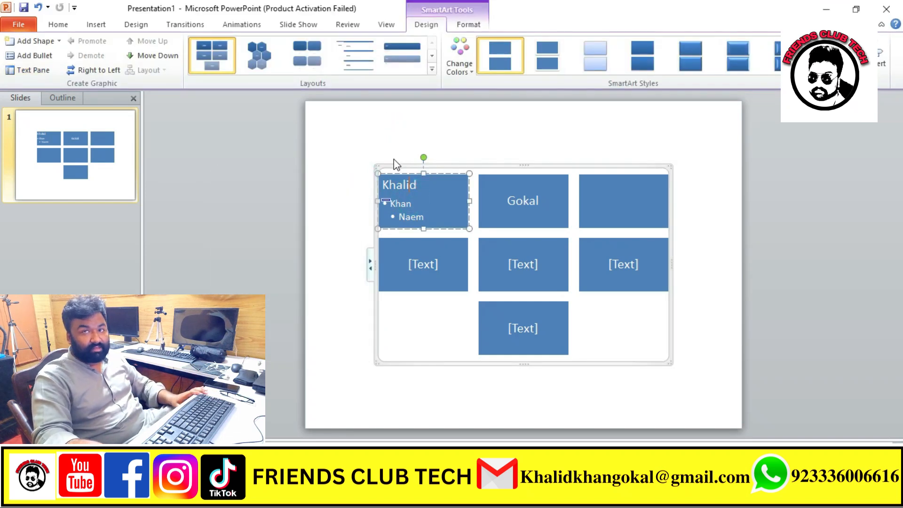
Delete the whole block list SmartArt graphic from the slide
{"action": "left_click", "coordinate": [480, 162]}
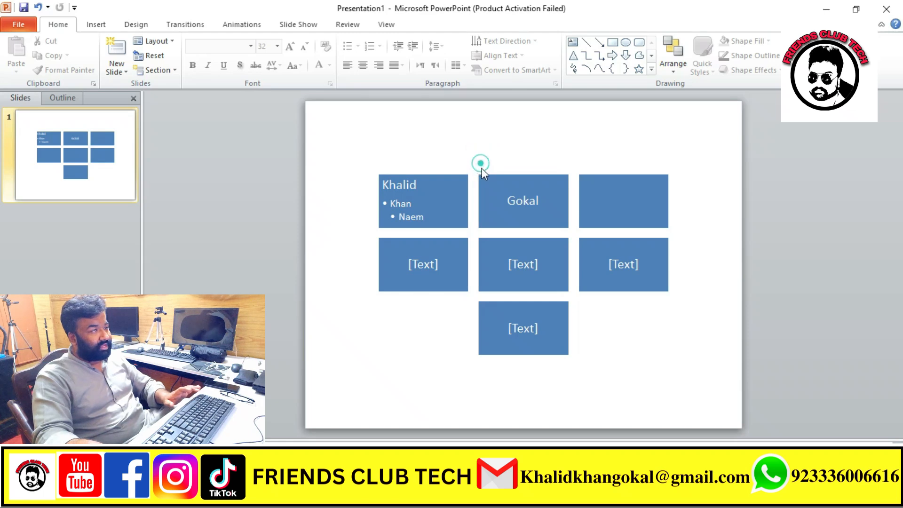
{"action": "left_click", "coordinate": [482, 168]}
{"action": "key", "text": "Delete"}
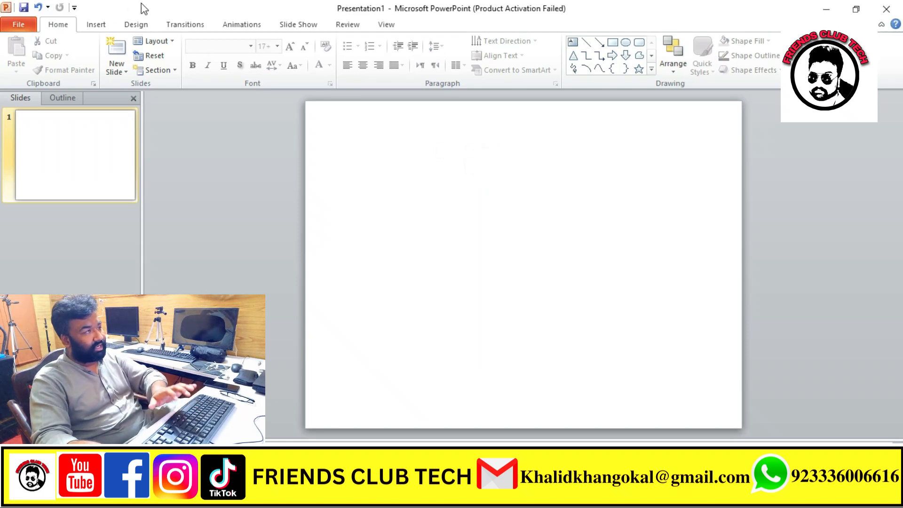
Insert a text box near the middle of the blank slide and enter CEO as its first line
{"action": "left_click", "coordinate": [91, 22]}
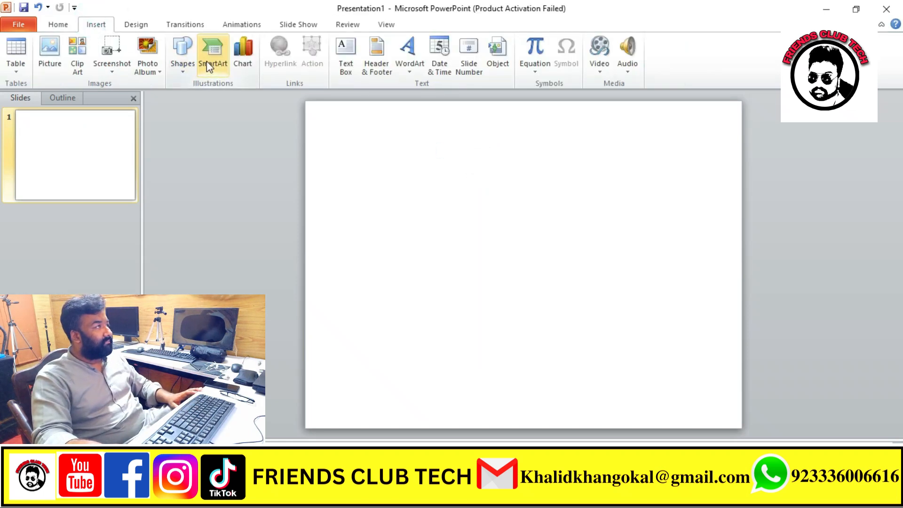
{"action": "left_click", "coordinate": [180, 52]}
{"action": "left_click", "coordinate": [177, 97]}
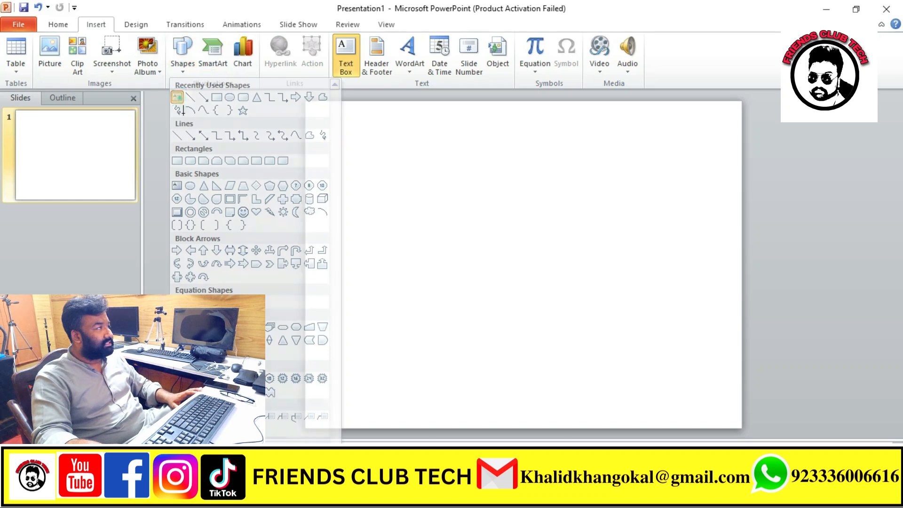
{"action": "left_click", "coordinate": [457, 210]}
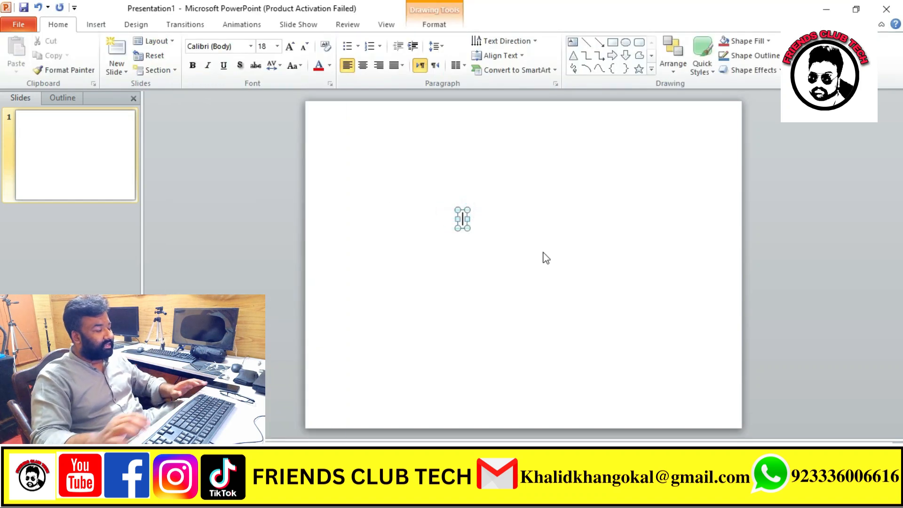
{"action": "type", "text": "CE"}
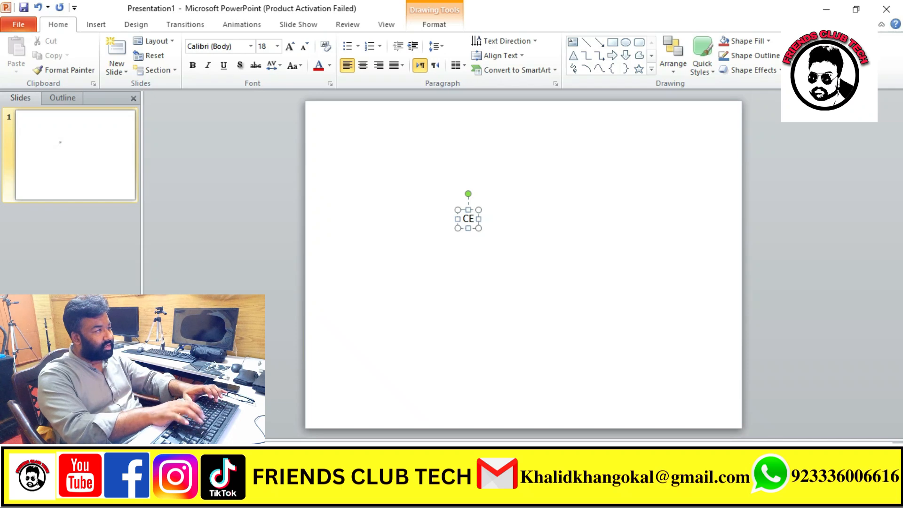
{"action": "type", "text": "O"}
{"action": "key", "text": "Return"}
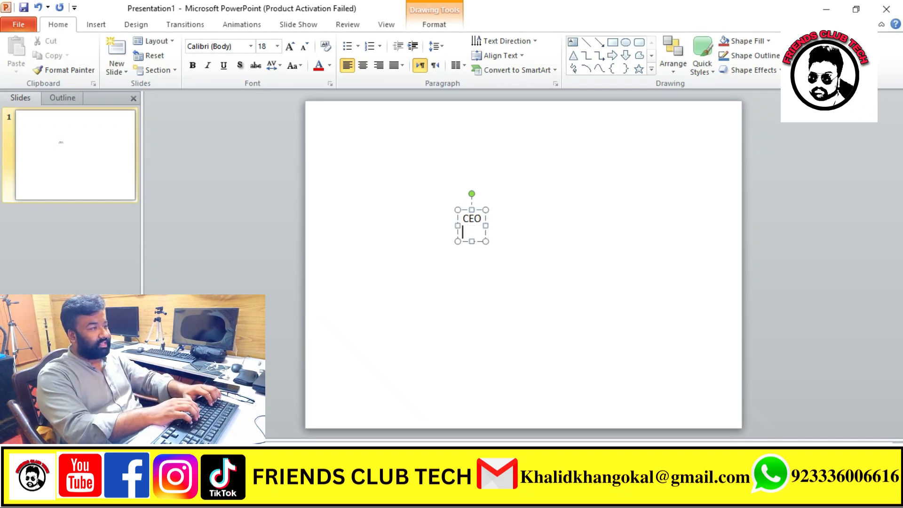
Add the lines MANAGER and MANAGER 2 below CEO in the text box
{"action": "type", "text": "MANAG"}
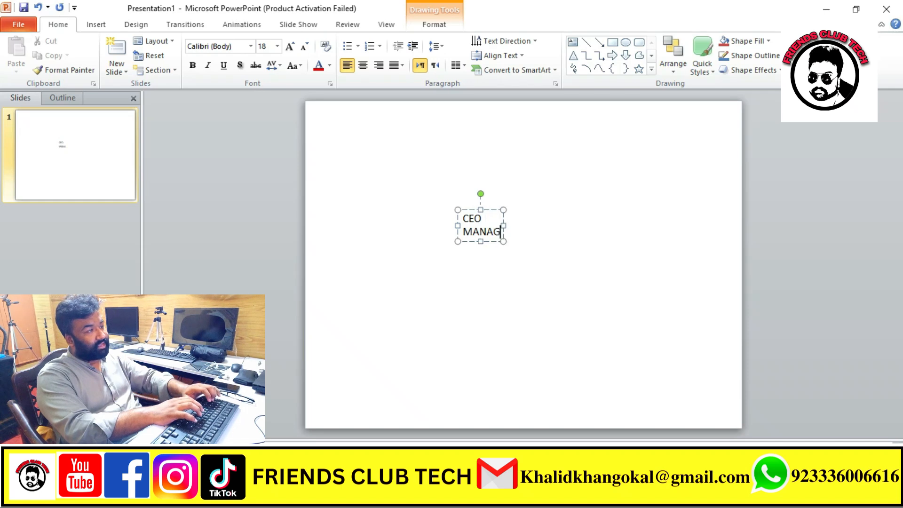
{"action": "type", "text": "ER"}
{"action": "key", "text": "Return"}
{"action": "type", "text": "MAN"}
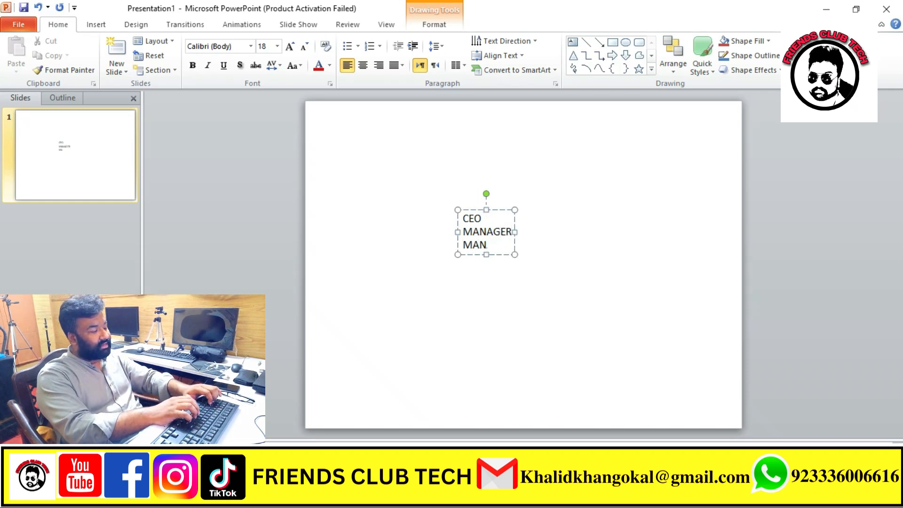
{"action": "type", "text": "AGER 2"}
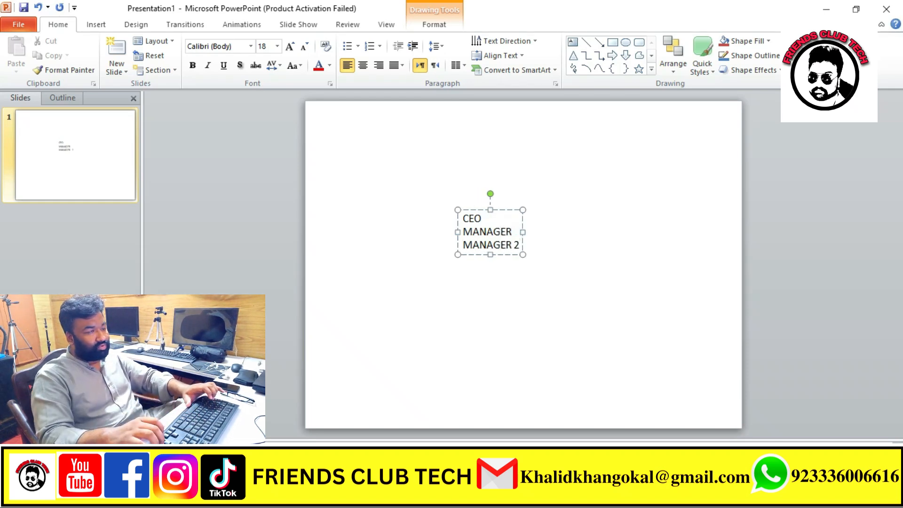
Insert the lines DEPARTMENT and DEPARTMENT 2 between MANAGER and MANAGER 2
{"action": "key", "text": "Return"}
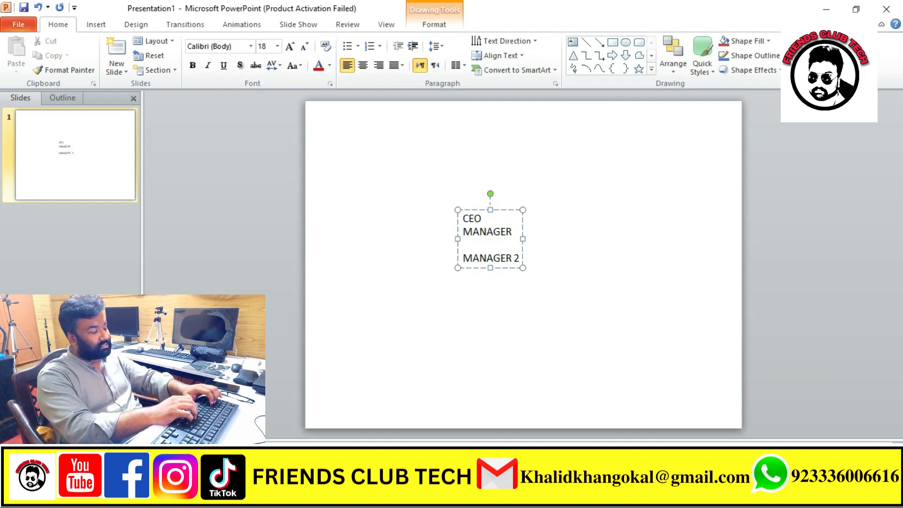
{"action": "type", "text": "DE"}
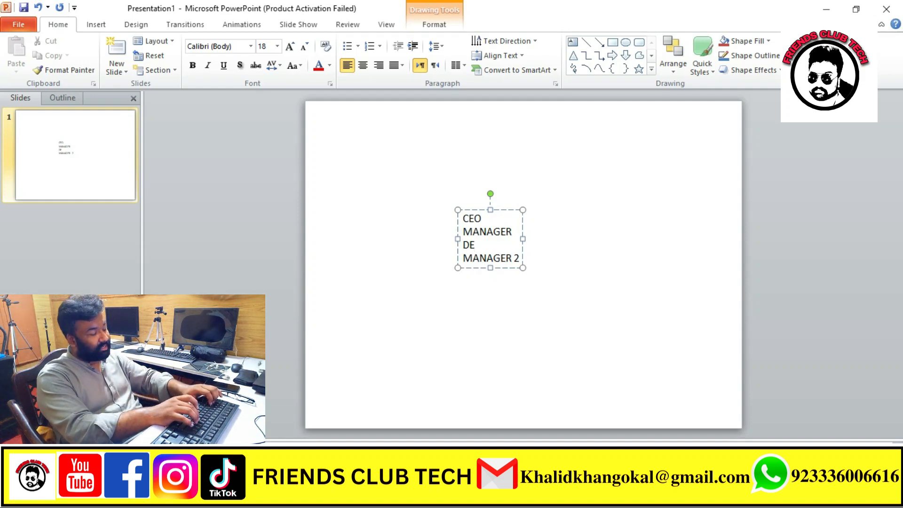
{"action": "type", "text": "PARTMENT"}
{"action": "key", "text": "Return"}
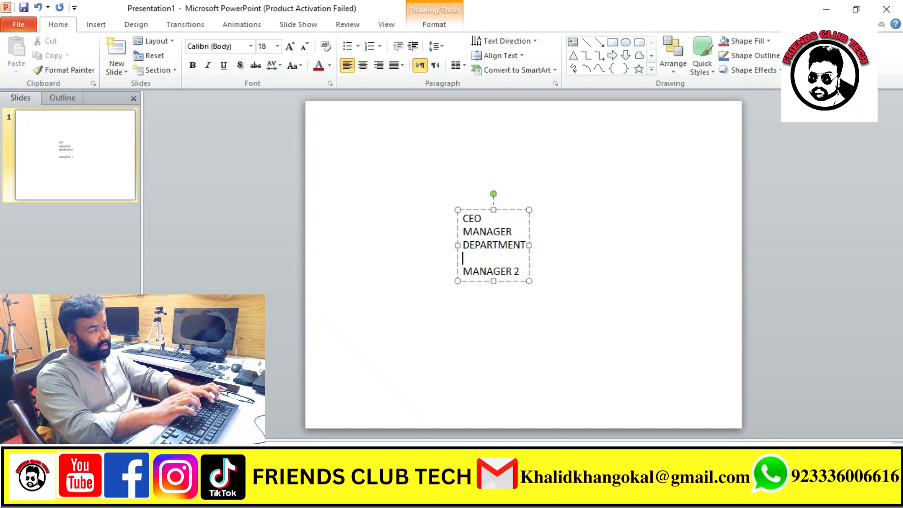
{"action": "type", "text": "DEPART"}
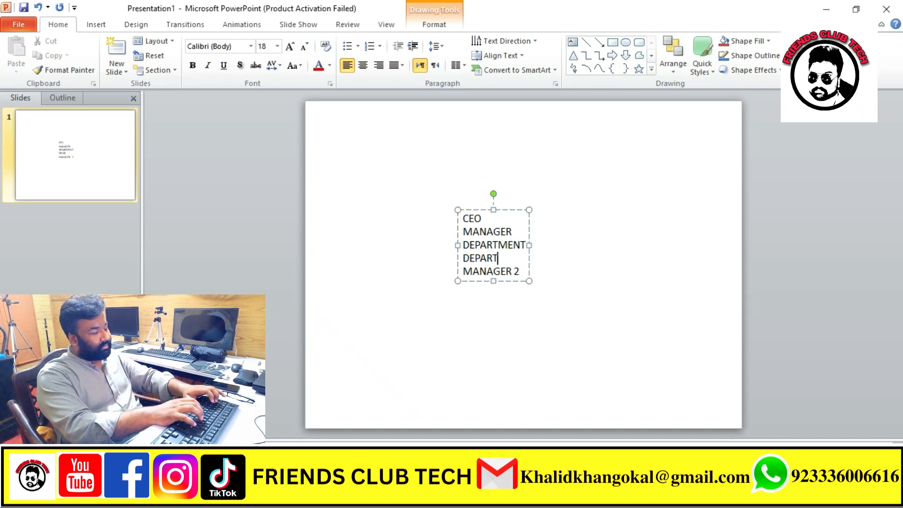
{"action": "type", "text": "MENT 2"}
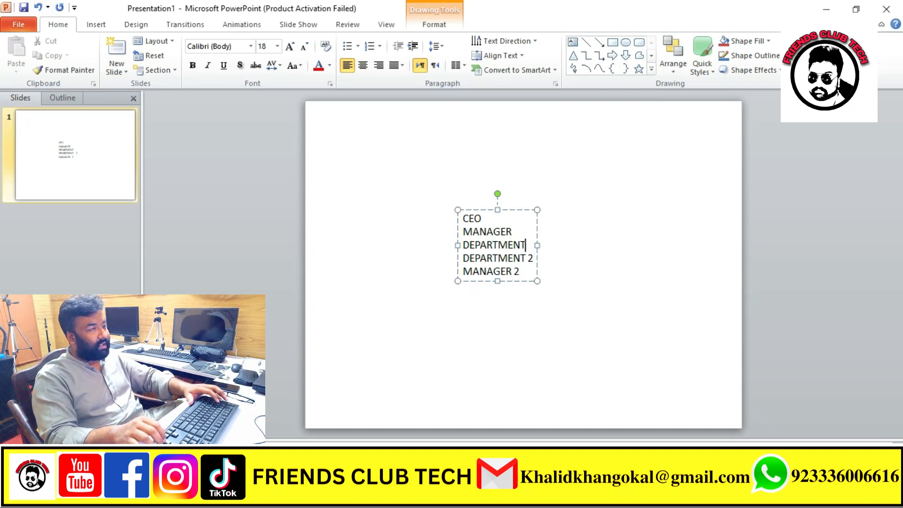
Insert two EMPLOY lines directly beneath the DEPARTMENT line
{"action": "key", "text": "Return"}
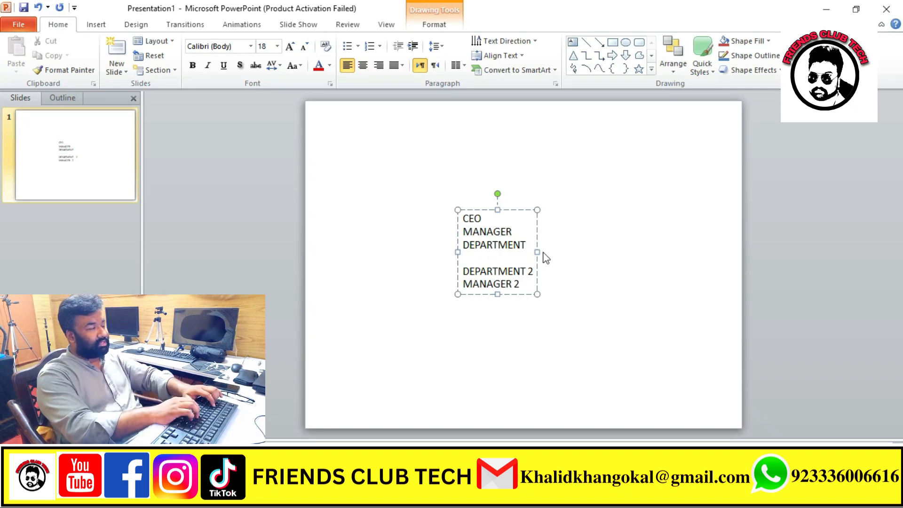
{"action": "type", "text": "EMP"}
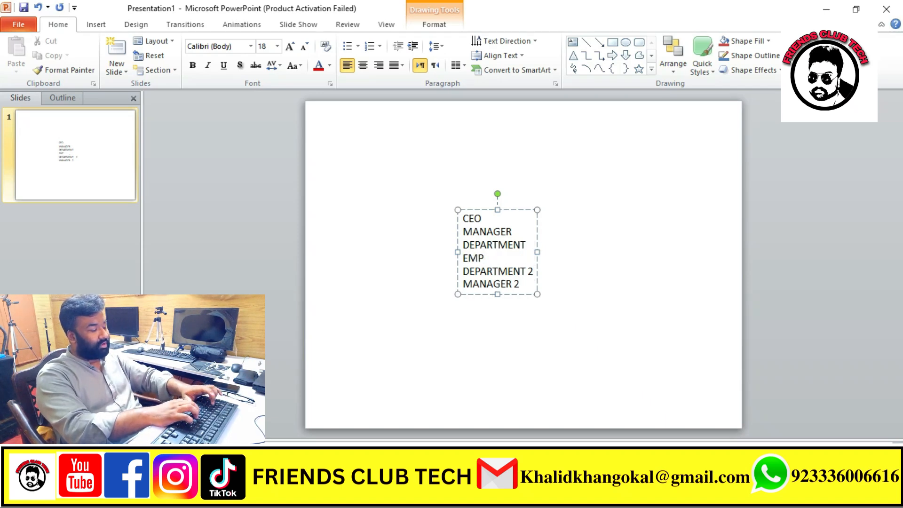
{"action": "type", "text": "LOY"}
{"action": "key", "text": "Return"}
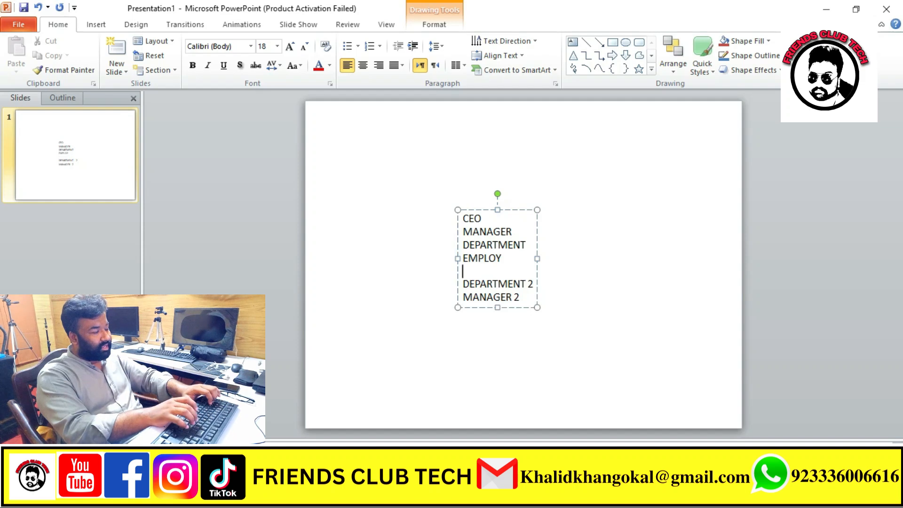
{"action": "type", "text": "EMPLOY"}
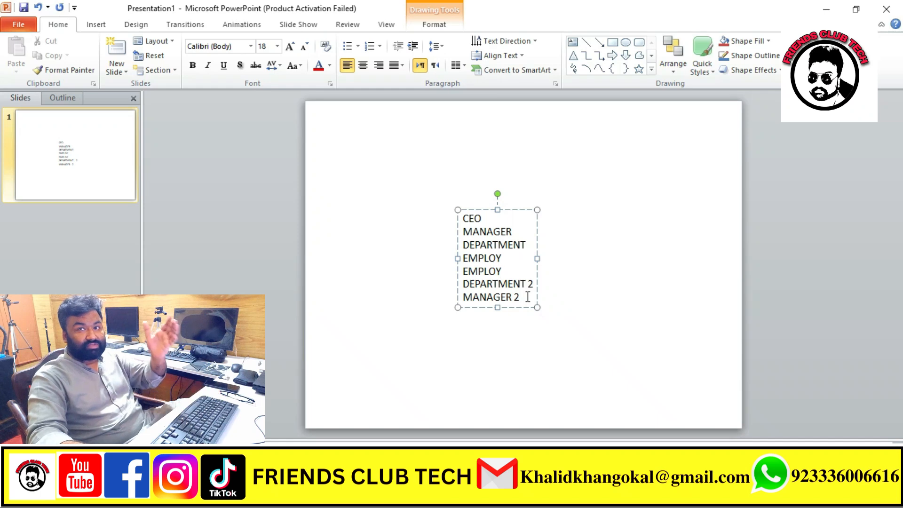
Review the list's hierarchy by highlighting its lines one after another, from CEO down to DEPARTMENT 2
{"action": "double_click", "coordinate": [470, 217]}
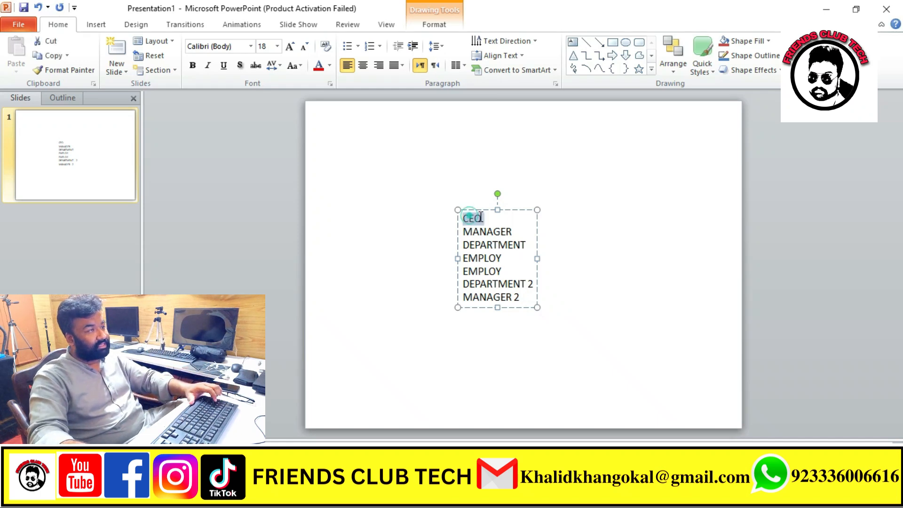
{"action": "double_click", "coordinate": [465, 231]}
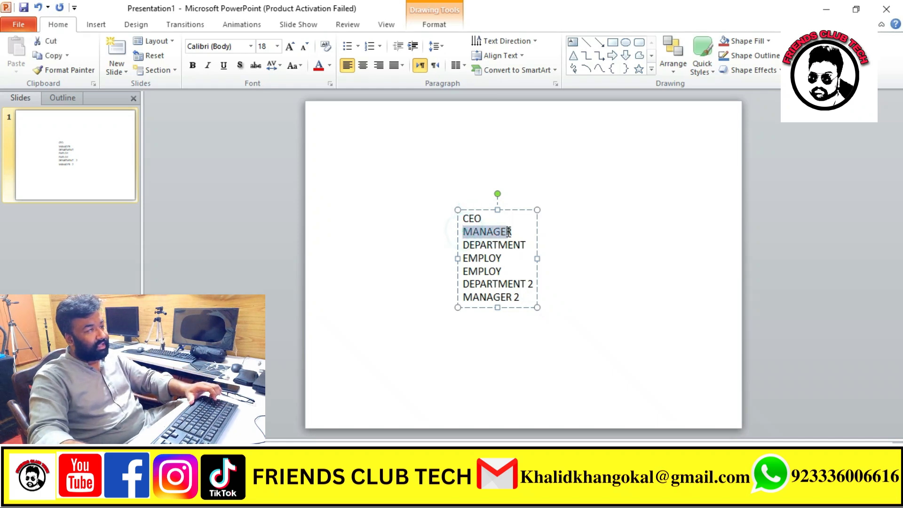
{"action": "left_click_drag", "start_coordinate": [462, 244], "coordinate": [519, 245]}
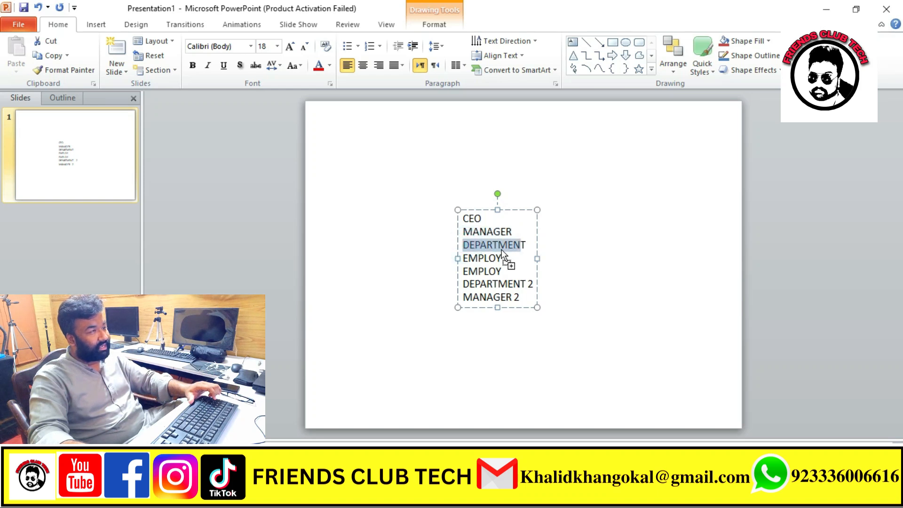
{"action": "left_click", "coordinate": [502, 249]}
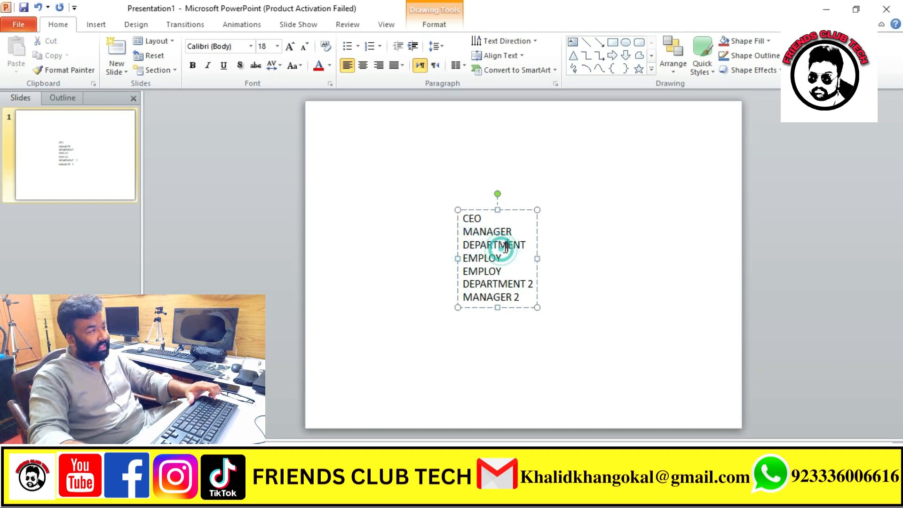
{"action": "double_click", "coordinate": [468, 258]}
{"action": "left_click", "coordinate": [474, 272]}
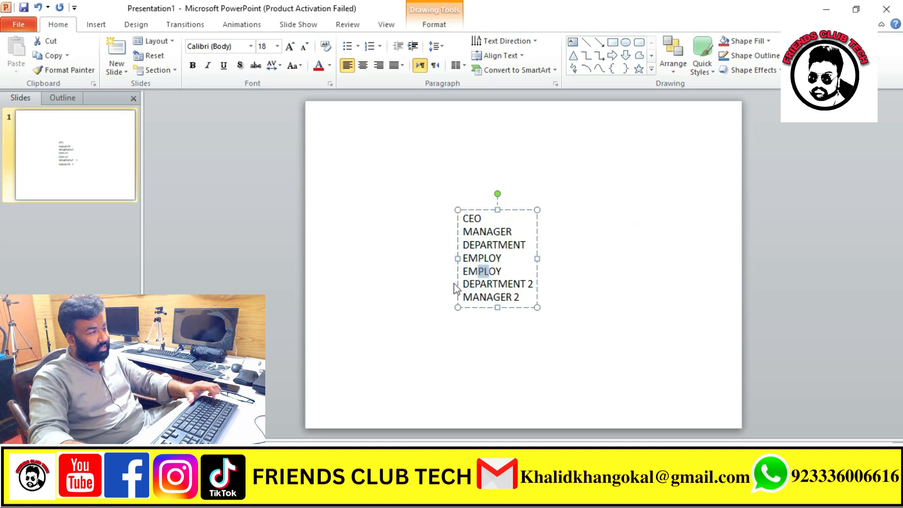
{"action": "left_click", "coordinate": [470, 284]}
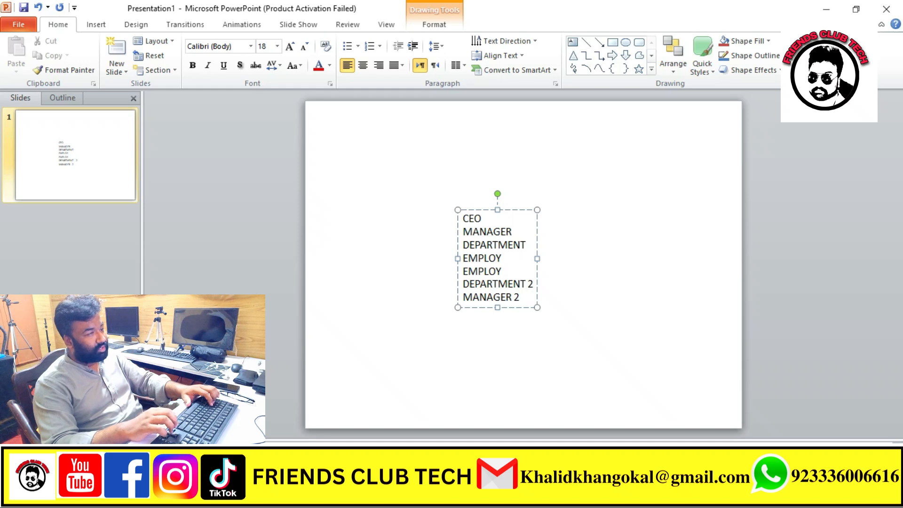
Add a line below DEPARTMENT 2 and paste a copy of the two EMPLOY lines there
{"action": "key", "text": "Return"}
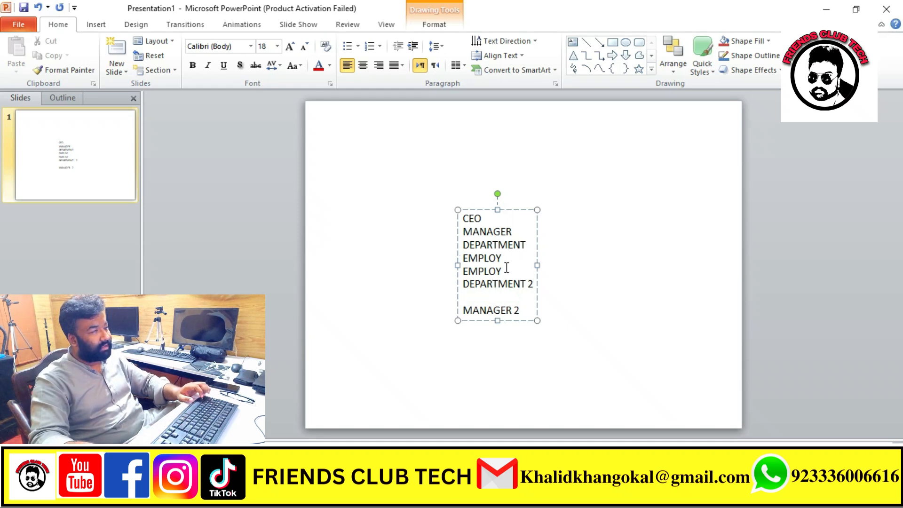
{"action": "left_click_drag", "start_coordinate": [504, 272], "coordinate": [464, 265]}
{"action": "key", "text": "ctrl+c"}
{"action": "left_click", "coordinate": [470, 294]}
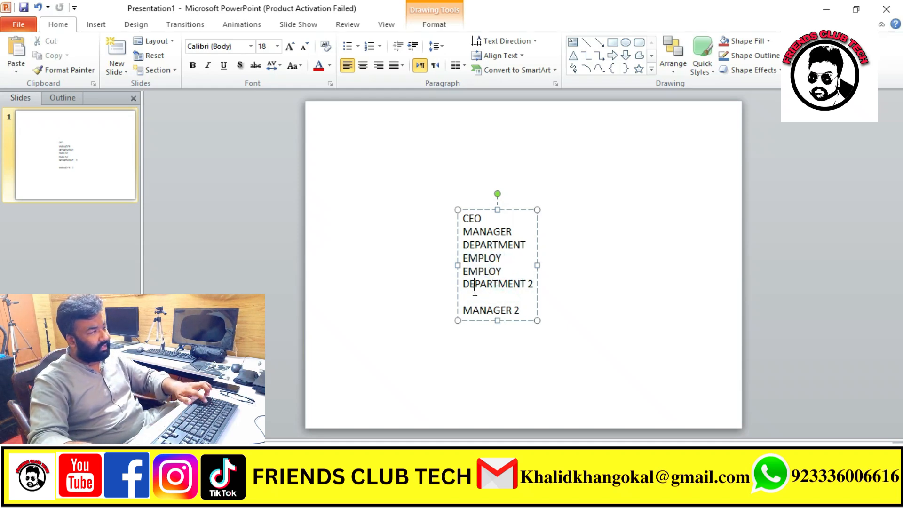
{"action": "key", "text": "ctrl+v"}
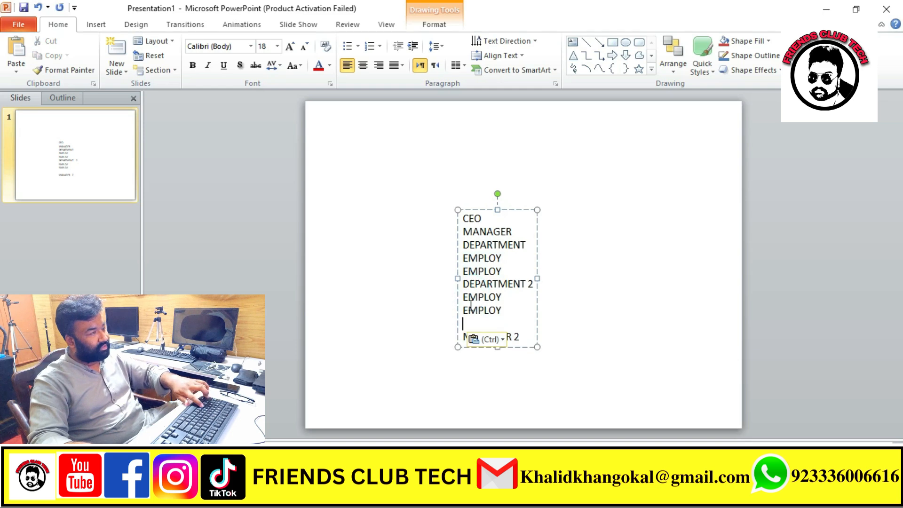
Delete the MANAGER 2 line from the end of the text box
{"action": "left_click", "coordinate": [527, 340]}
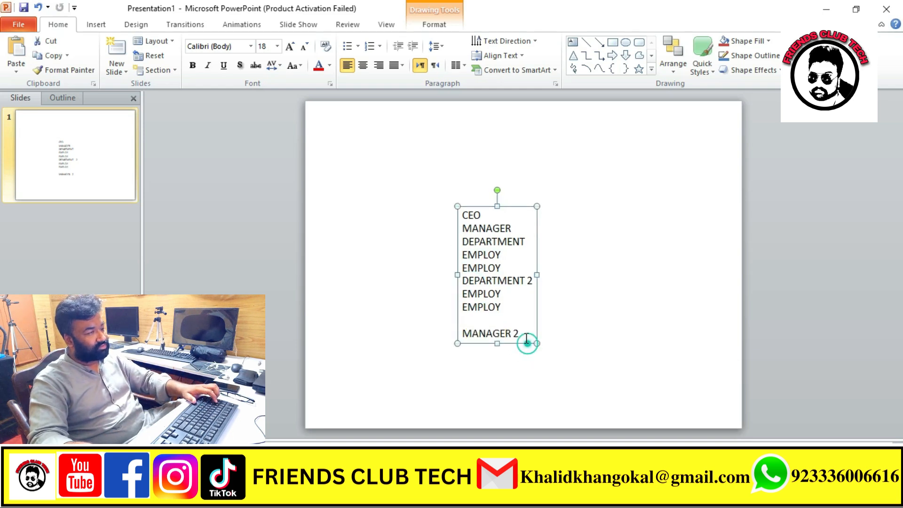
{"action": "triple_click", "coordinate": [521, 333]}
{"action": "key", "text": "BackSpace"}
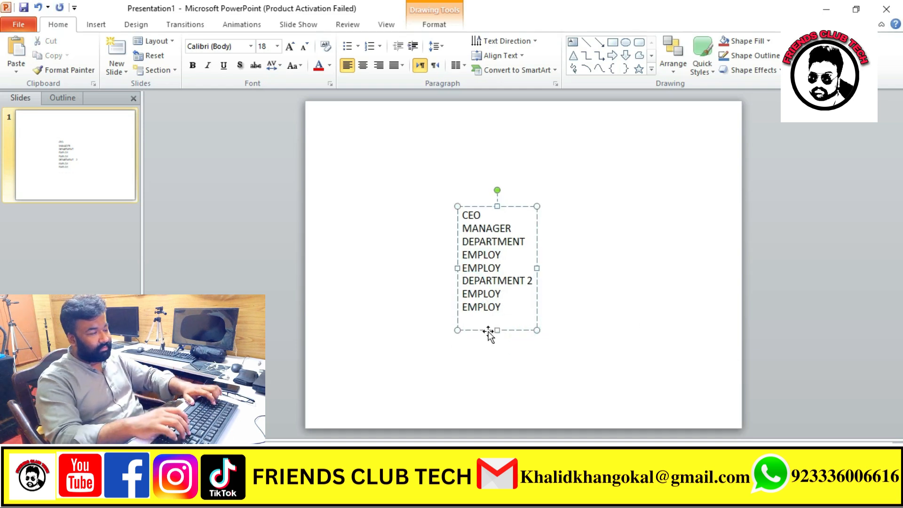
Indent MANAGER by one tab stop, DEPARTMENT by two and the first EMPLOY line by three
{"action": "left_click", "coordinate": [464, 228]}
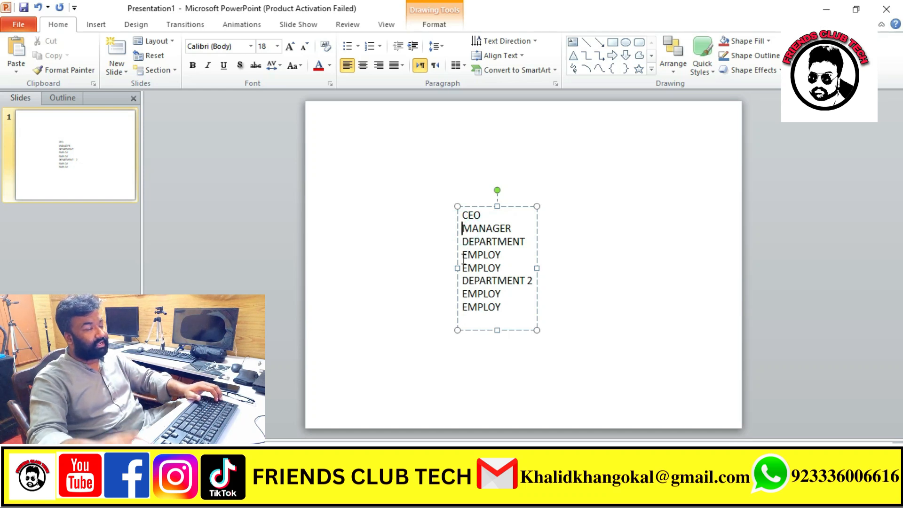
{"action": "key", "text": "Tab"}
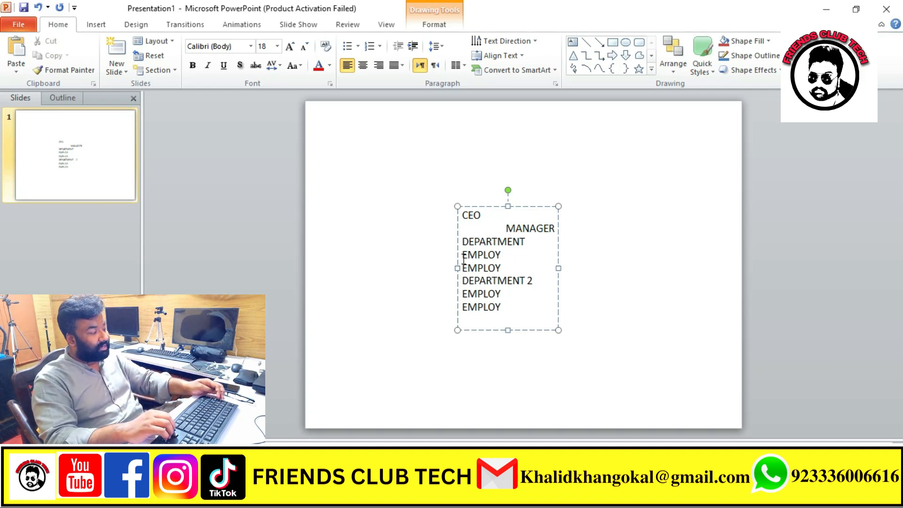
{"action": "key", "text": "Tab"}
{"action": "key", "text": "Tab"}
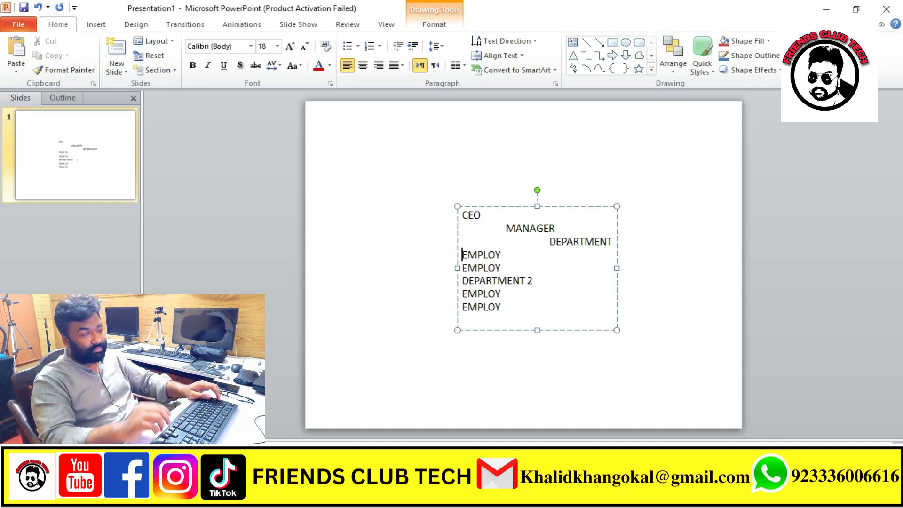
{"action": "key", "text": "Tab"}
{"action": "key", "text": "Tab"}
{"action": "key", "text": "Tab"}
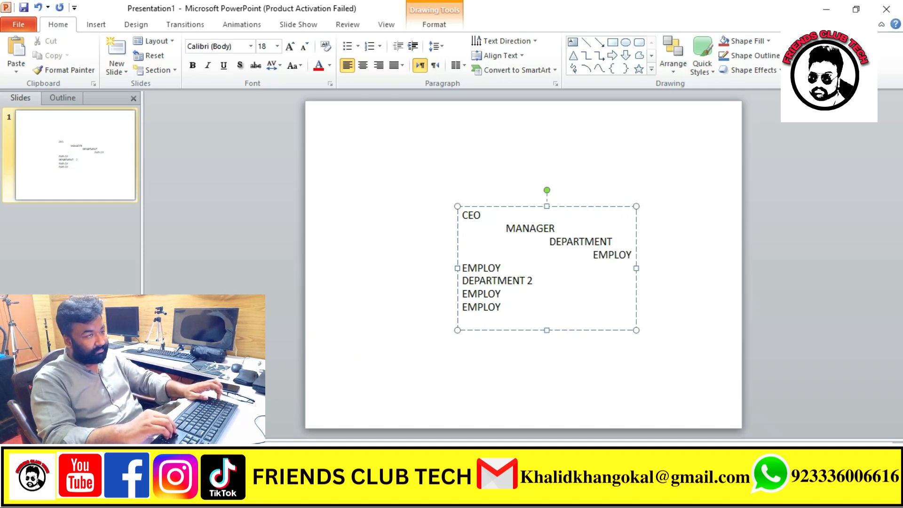